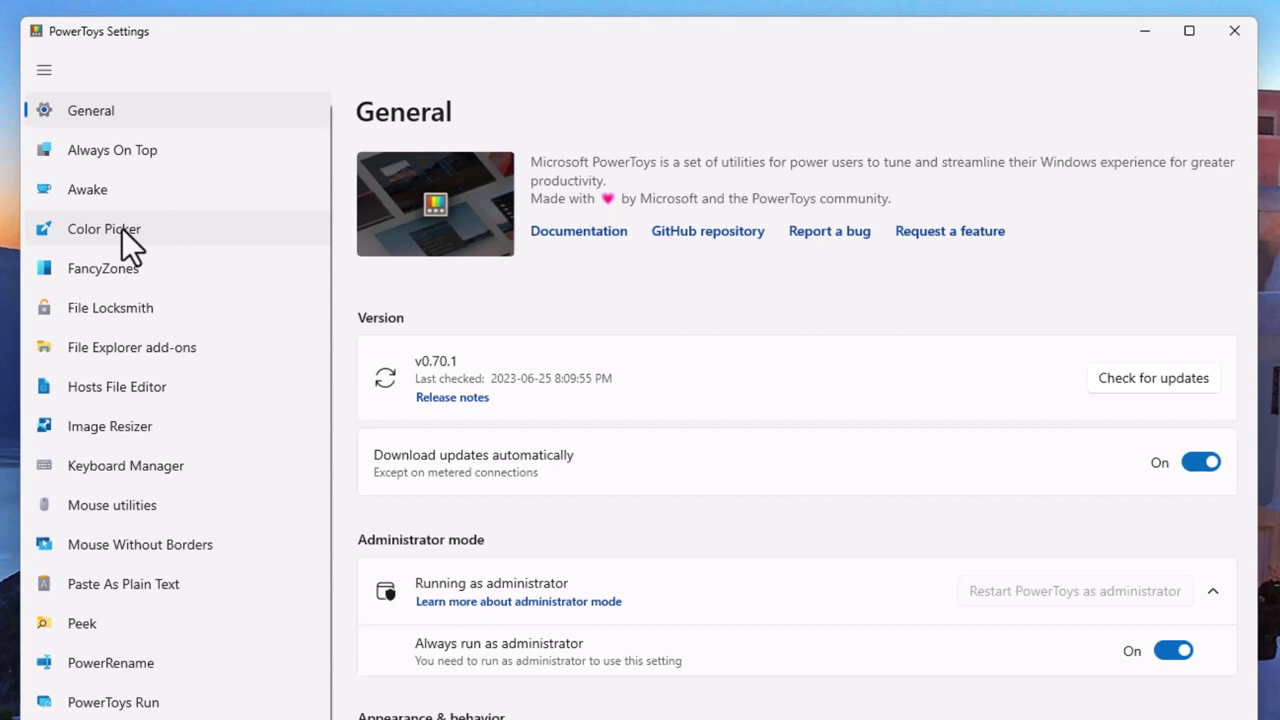
From the Color Picker page, sample colour f2a56f off the wallpaper with Shift+Win+C, then close the editor
click(122, 228)
key(super+shift+c)
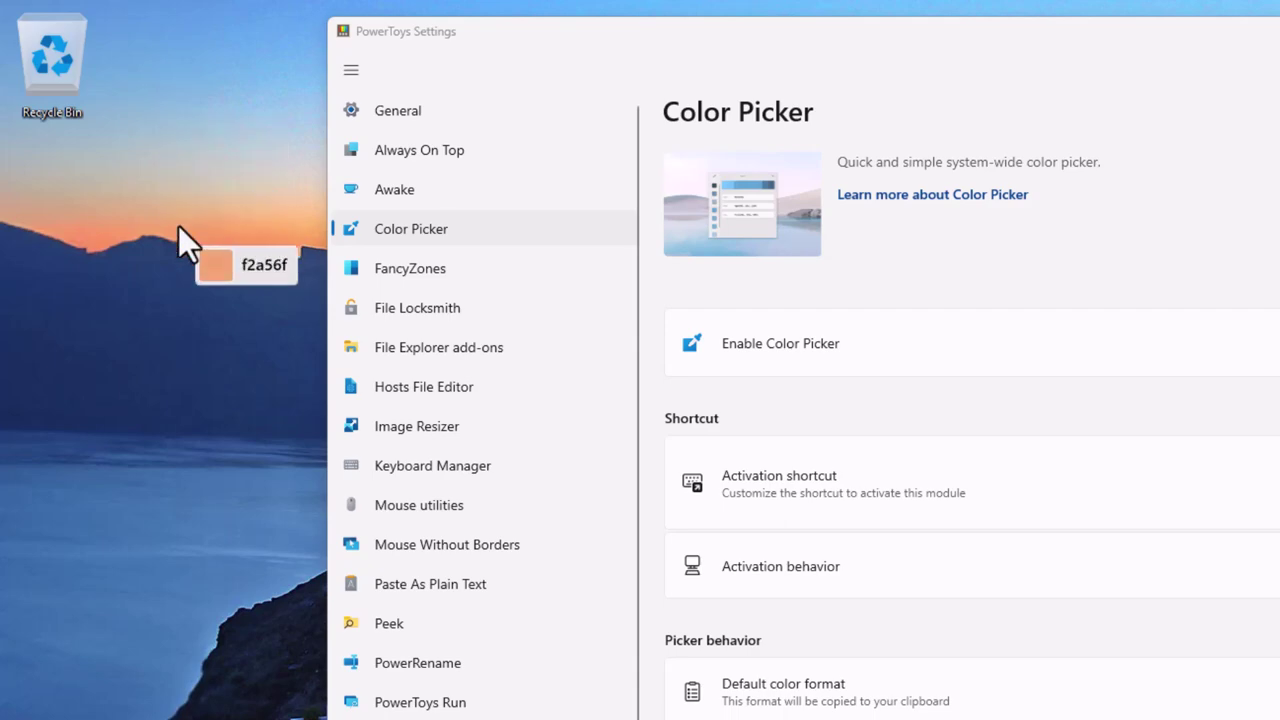
click(178, 226)
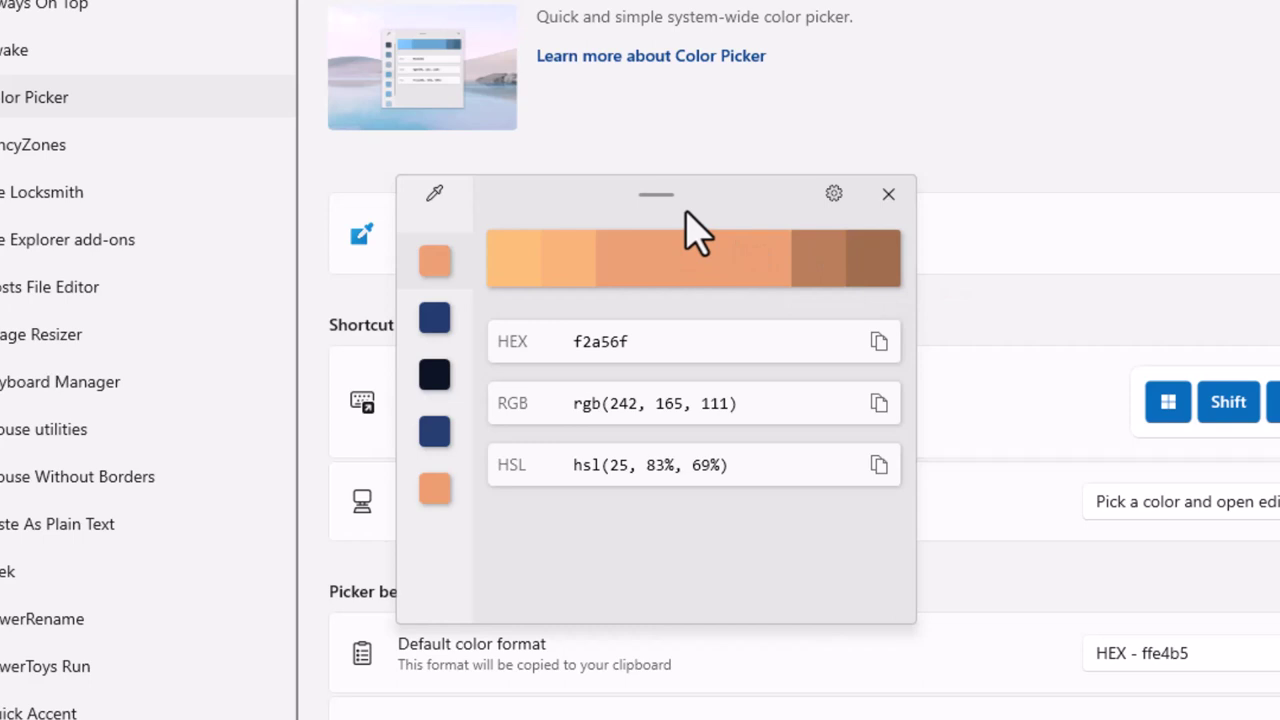
key(Escape)
Show the FancyZones page and snap the Settings window to the left half, dismissing Snap Assist
click(168, 273)
drag(1020, 40, 1063, 138)
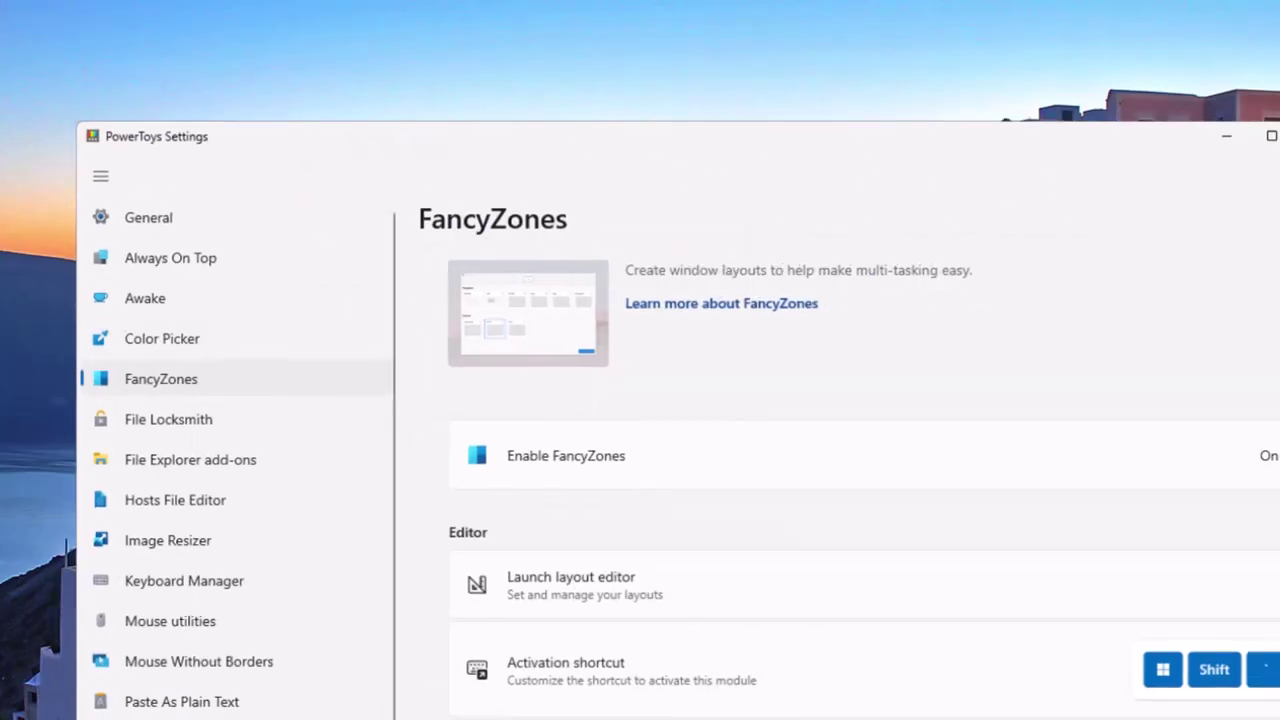
mouse_move(1268, 138)
drag(1059, 138, 996, 152)
mouse_move(1206, 153)
click(1180, 230)
click(968, 145)
Build a new three-column grid layout with narrow outer zones, then save and apply it
key(shift+super+grave)
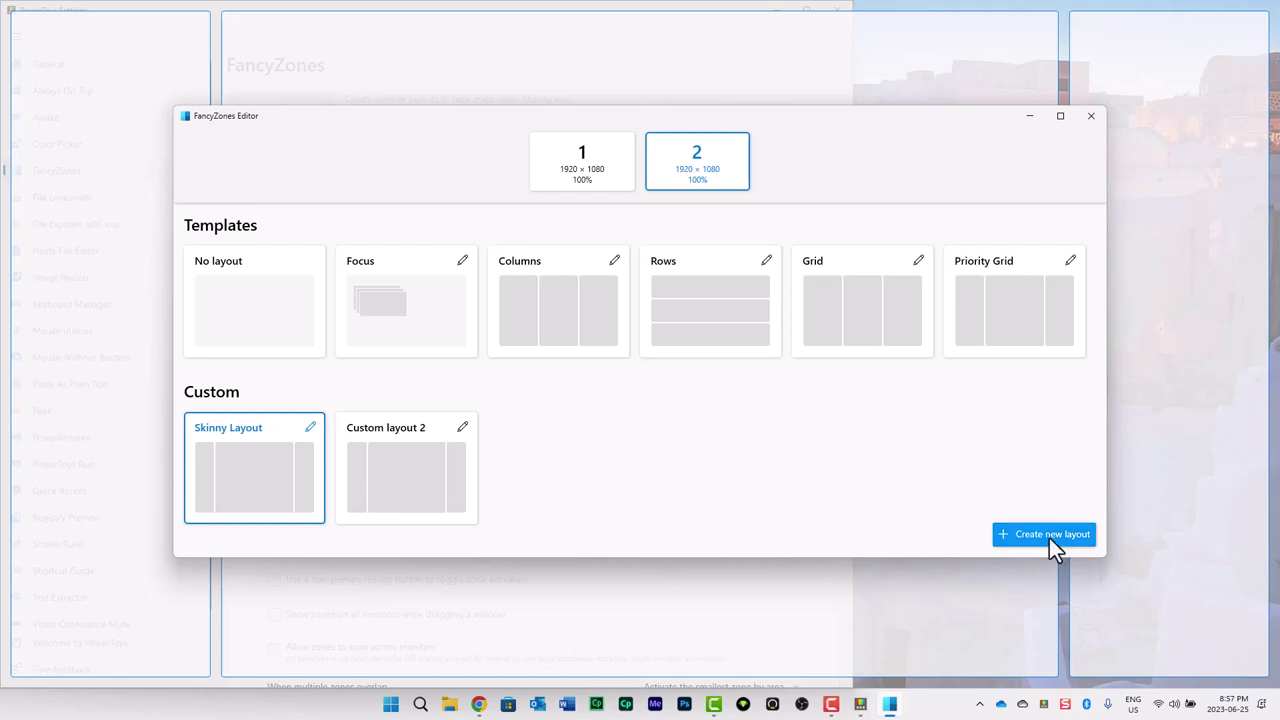
click(1049, 538)
click(591, 470)
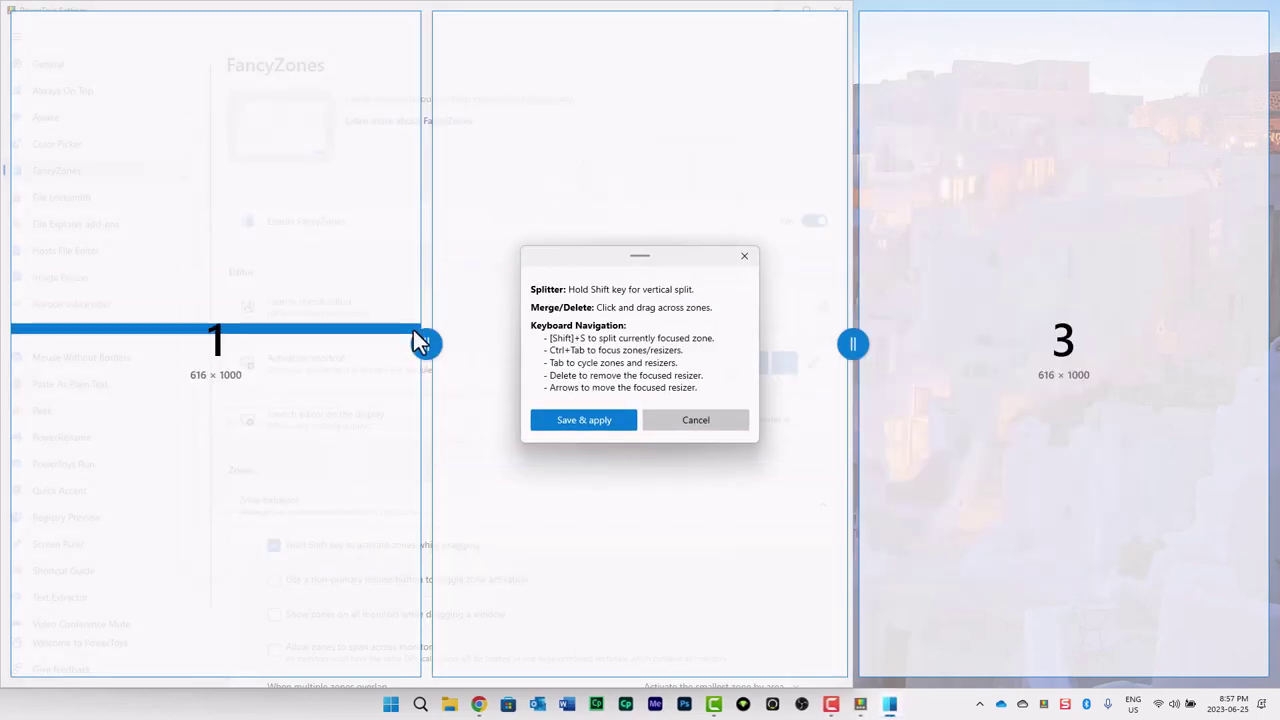
drag(427, 344, 220, 365)
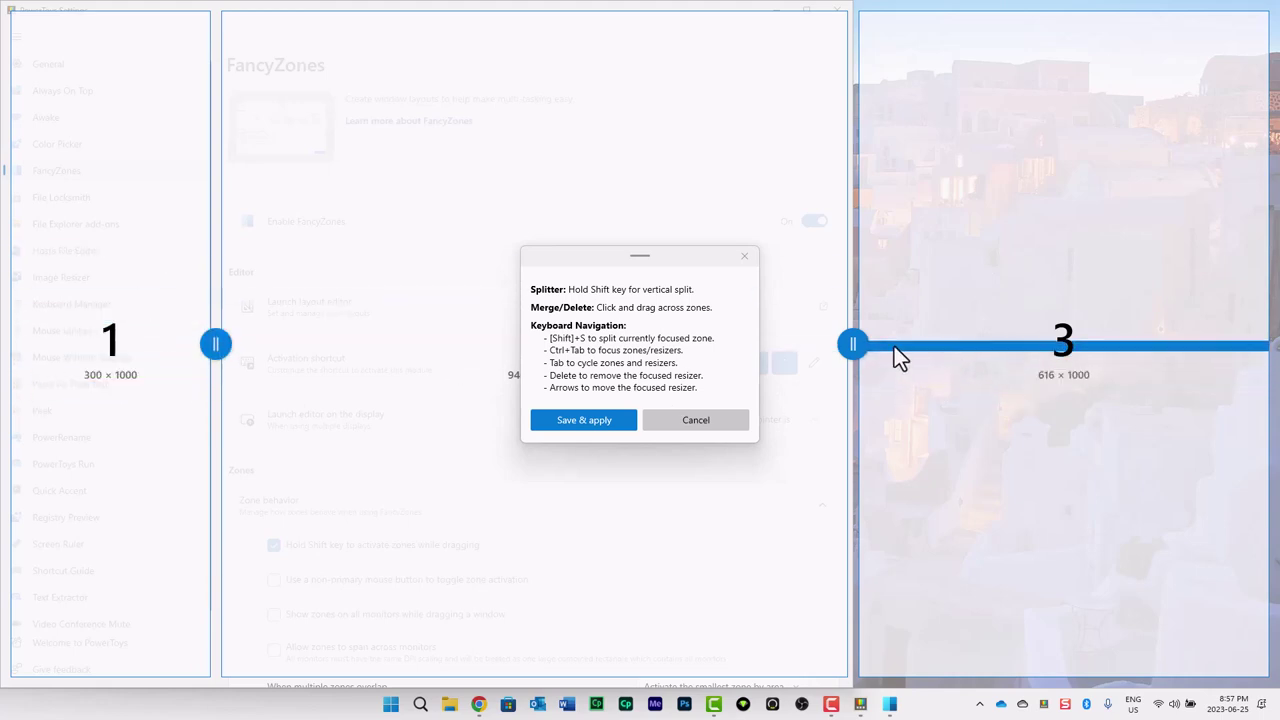
drag(852, 344, 1065, 355)
click(588, 422)
click(1091, 116)
drag(618, 18, 854, 62)
Switch PowerToys Settings to the Image Resizer page showing its Small, Medium and Large presets
click(295, 287)
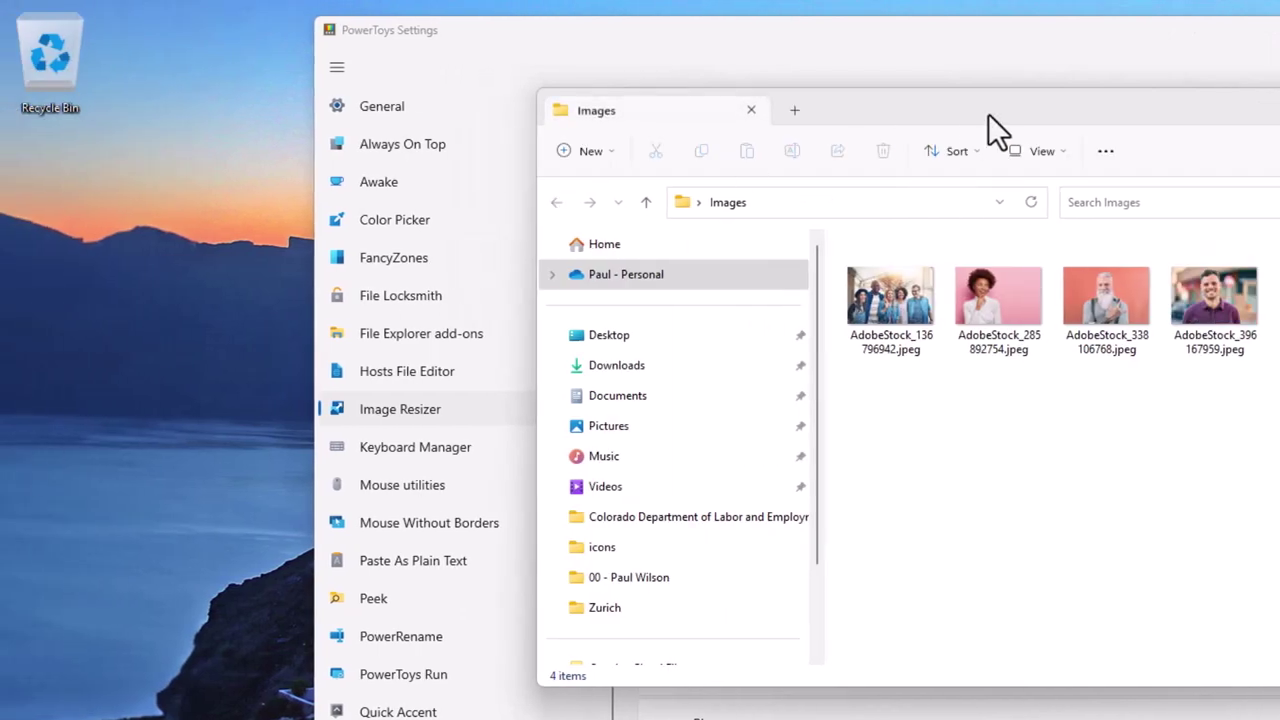
Maximize the Images folder and view the first image's Details properties
double_click(1021, 113)
click(362, 220)
right_click(361, 217)
click(436, 523)
click(493, 264)
click(601, 680)
Check the second image's Details properties, then select all four images
click(455, 225)
right_click(454, 219)
click(563, 522)
click(583, 266)
click(685, 688)
drag(849, 493, 338, 208)
Open Resize pictures for the selected images and choose the Custom size preset
right_click(357, 211)
click(456, 556)
click(947, 366)
click(758, 655)
Enter the custom width and height 627, and allow pictures to be enlarged
double_click(857, 432)
text(10)
click(978, 434)
text(627)
click(702, 494)
Run the resize, then show the folder in Details view with a widened Name column
click(1000, 651)
click(511, 55)
click(510, 251)
drag(446, 140, 568, 146)
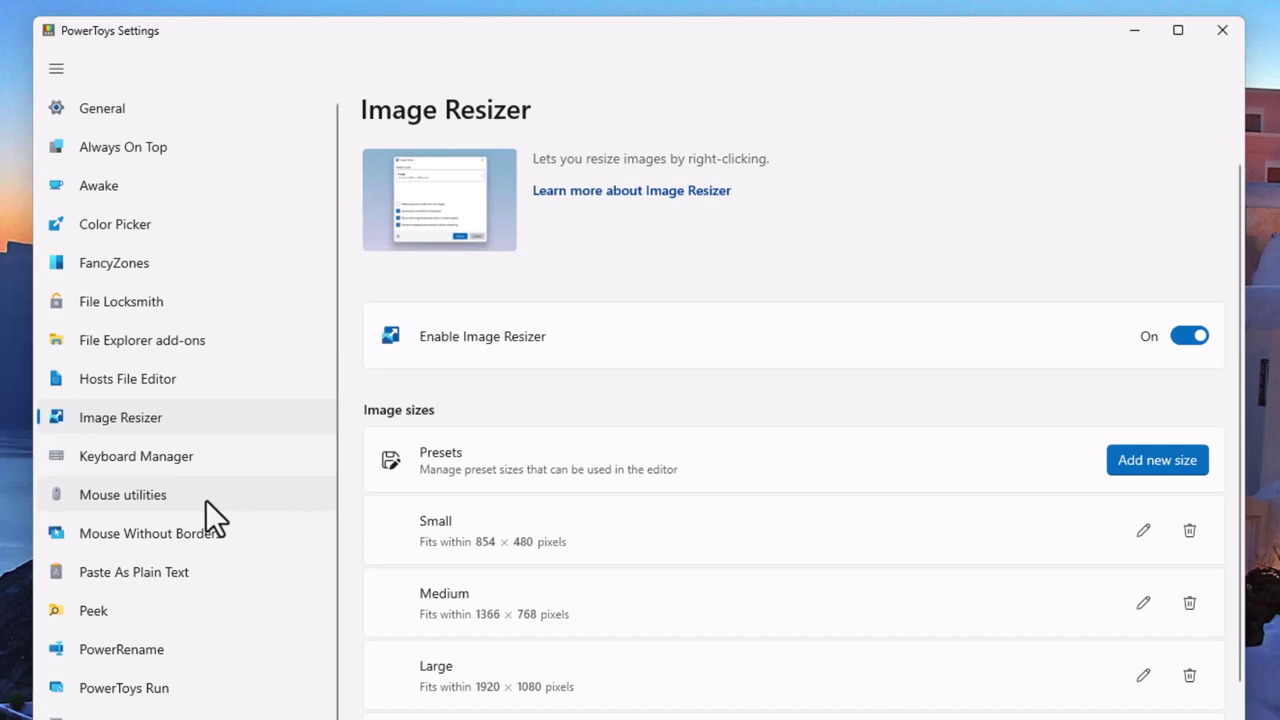
Go to the Mouse utilities page in PowerToys Settings, where Find My Mouse is configured
click(206, 500)
click(148, 495)
key(Control_L)
key(Control_L)
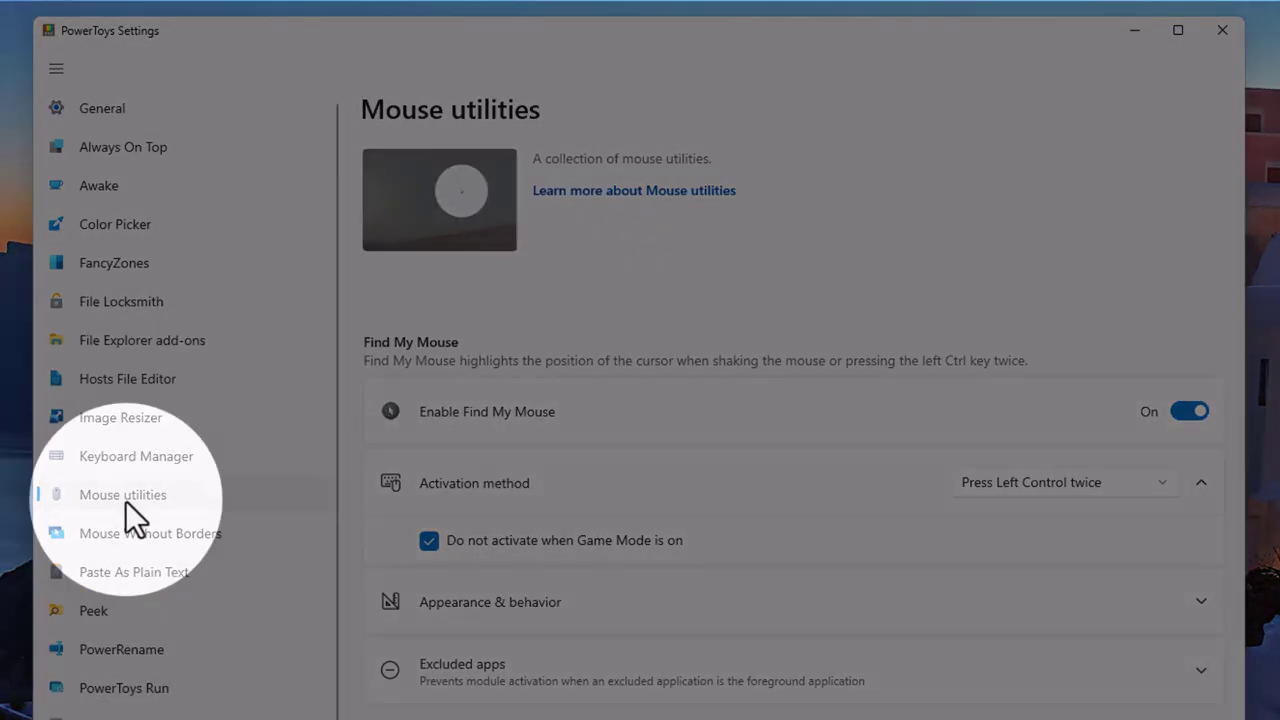
key(Control_L)
key(Control_L)
key(Control_L)
key(Control_L)
key(Control_L)
key(Control_L)
key(Control_L)
key(Control_L)
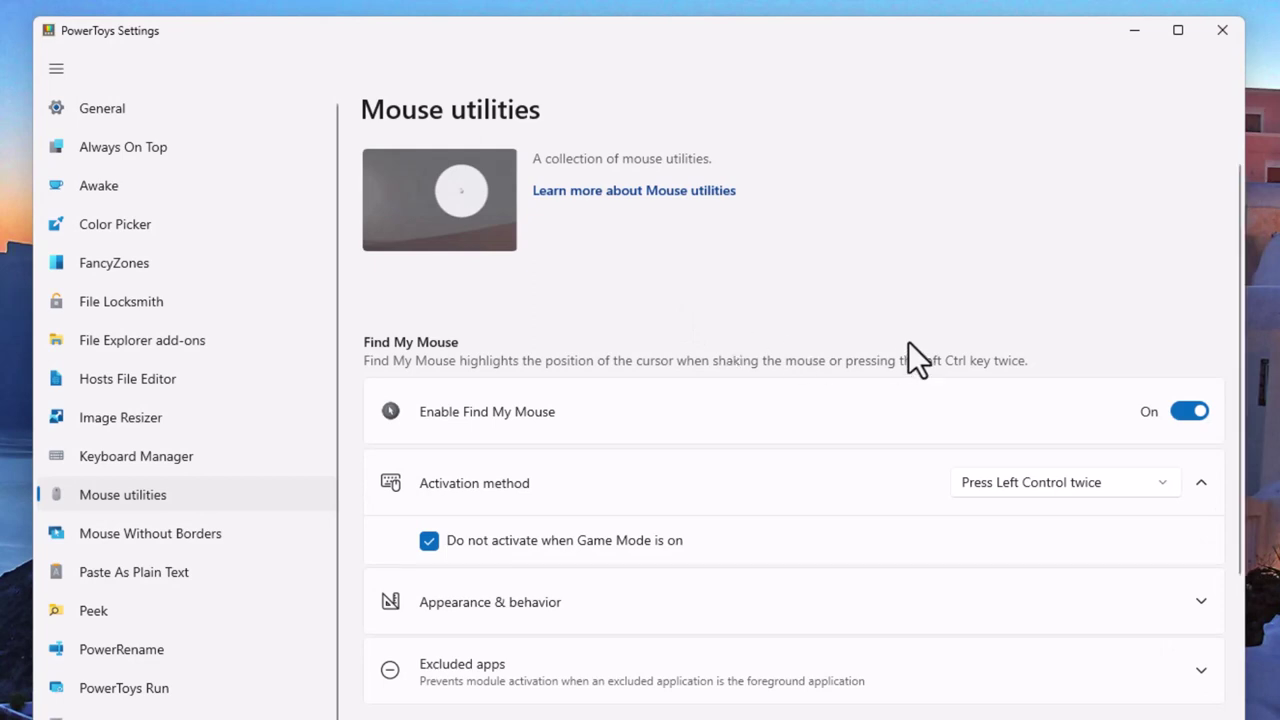
Scroll down the Mouse utilities page and switch Enable Mouse Highlighter on
scroll(908, 345, down, 5)
click(1196, 551)
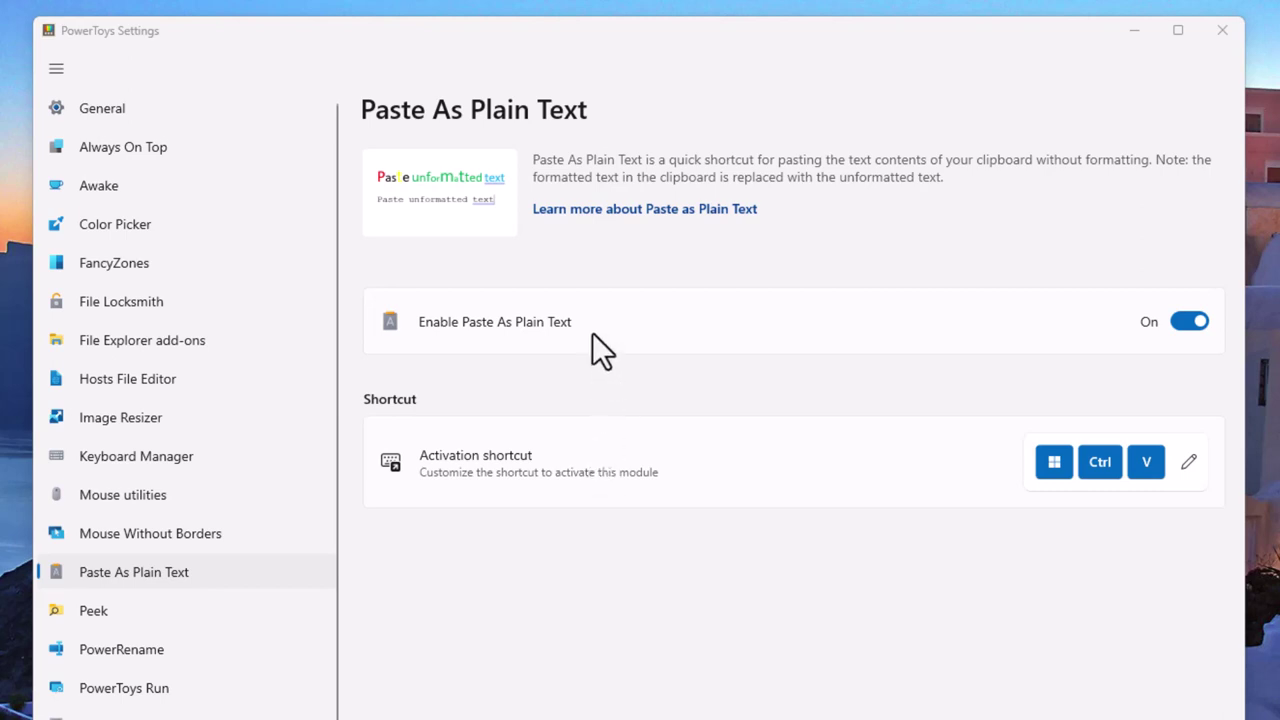